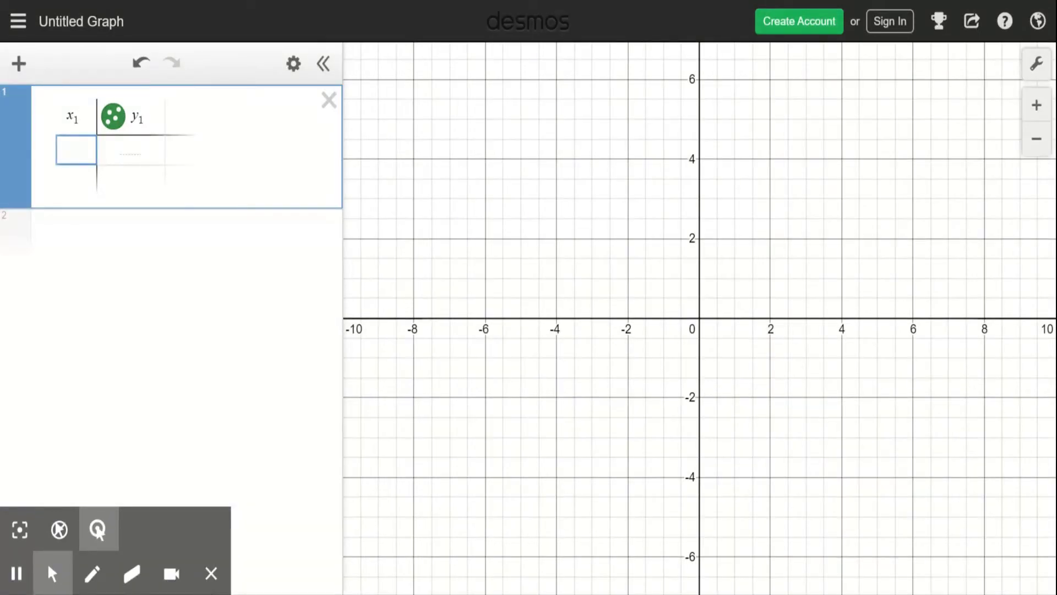
- Fill the table's x₁ column with the values 1, 2, 3, 4 and 6
text(1)
key(Return)
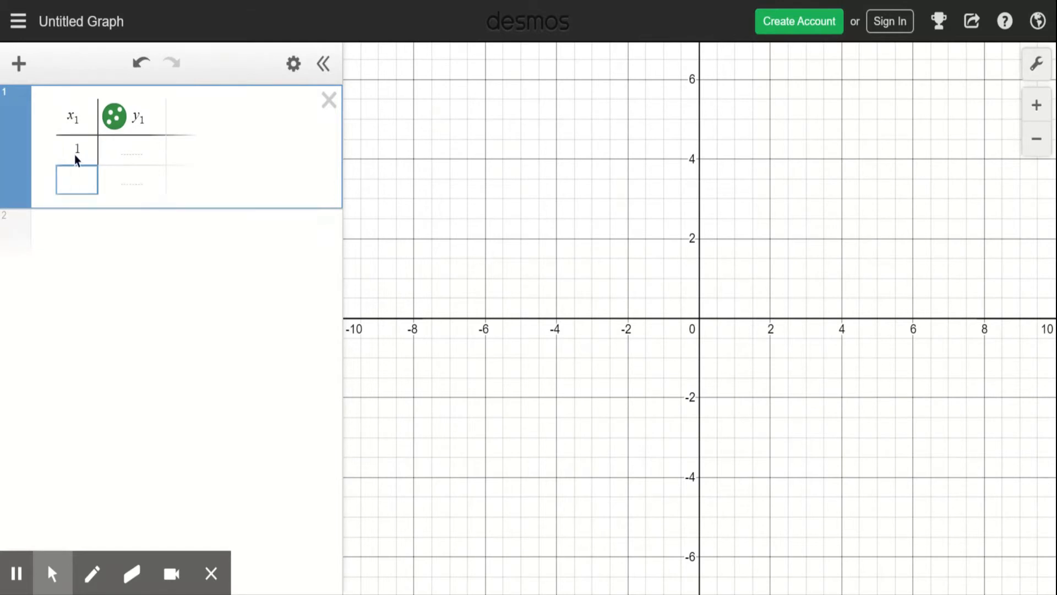
text(2)
key(Return)
text(3)
key(Return)
text(4)
key(Return)
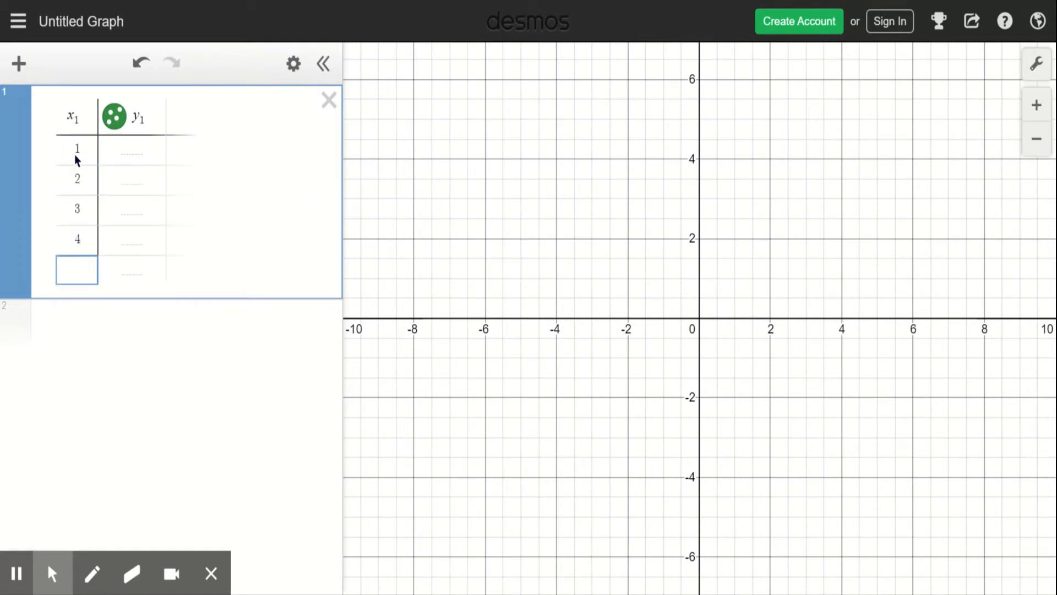
text(6)
- Fill the y₁ column from the first row down with the values -3, -2, -5, 5 and 5
key(Tab)
key(Up)
key(Up)
key(Up)
key(Up)
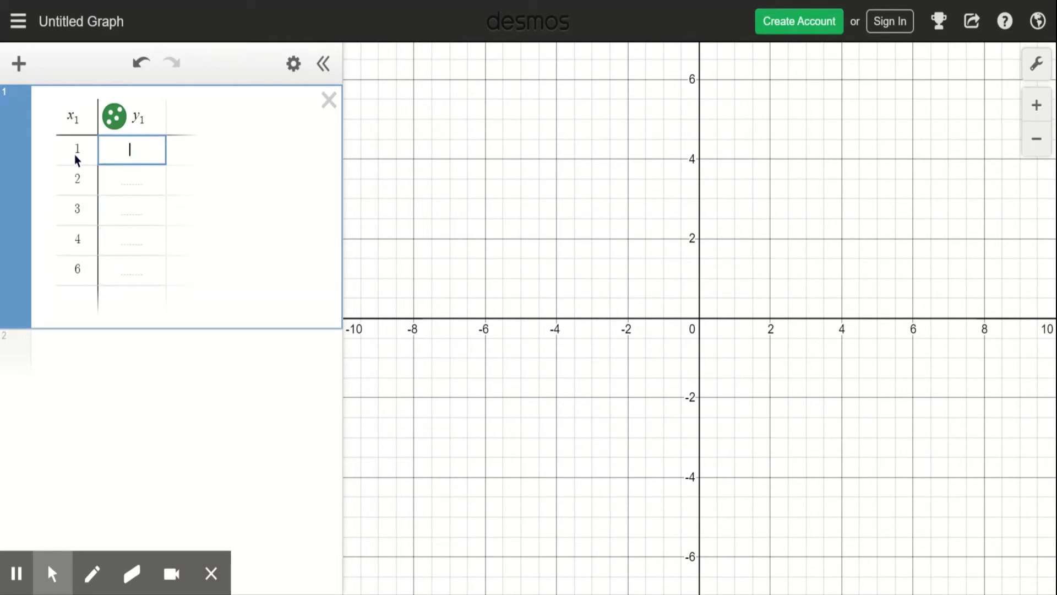
text(-3)
key(Return)
text(-2)
key(Return)
text(-)
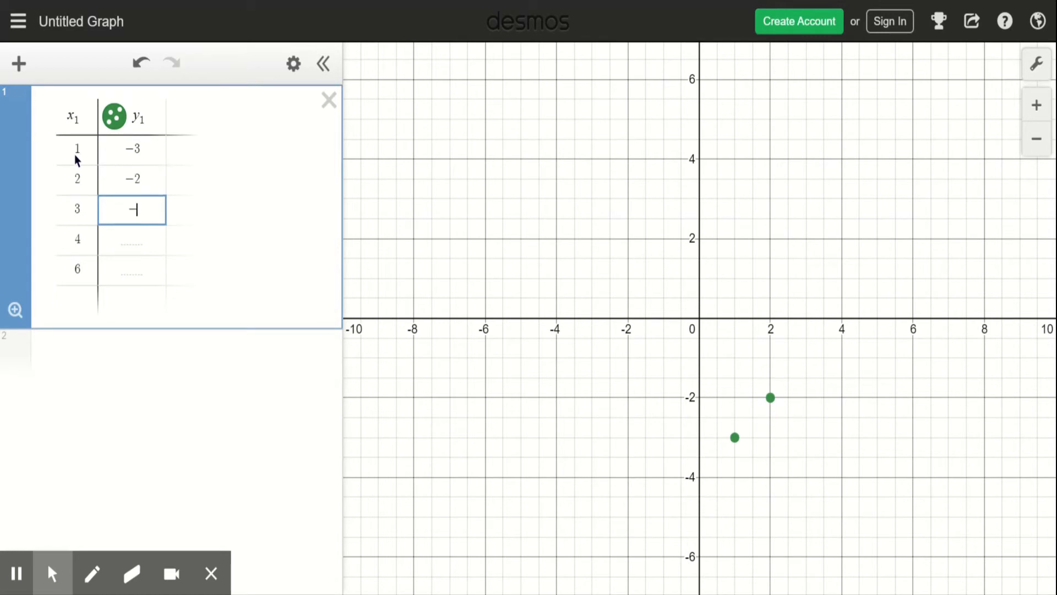
text(5)
key(Return)
text(5)
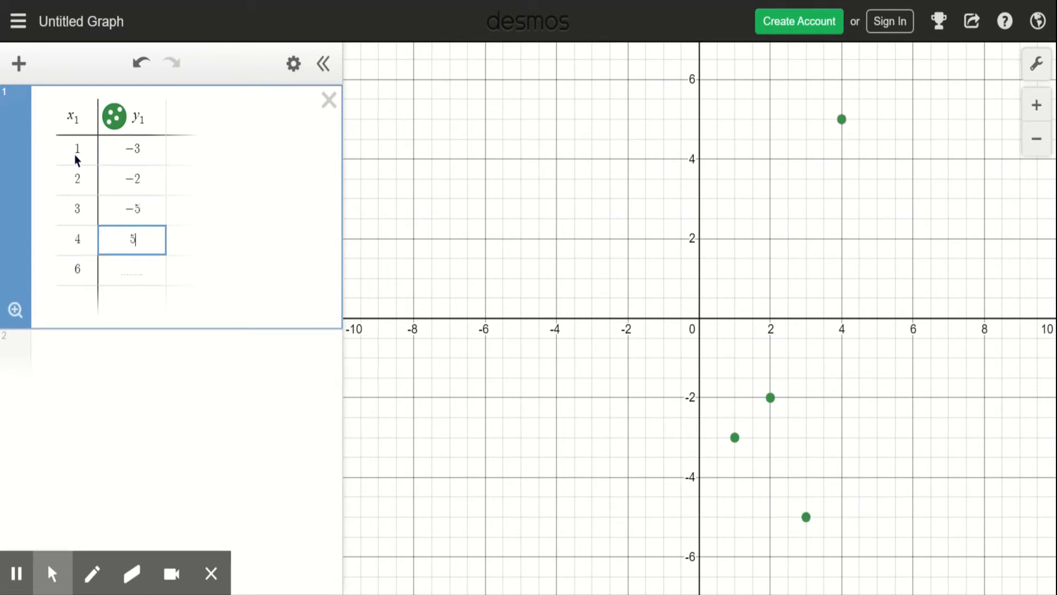
key(Return)
text(5)
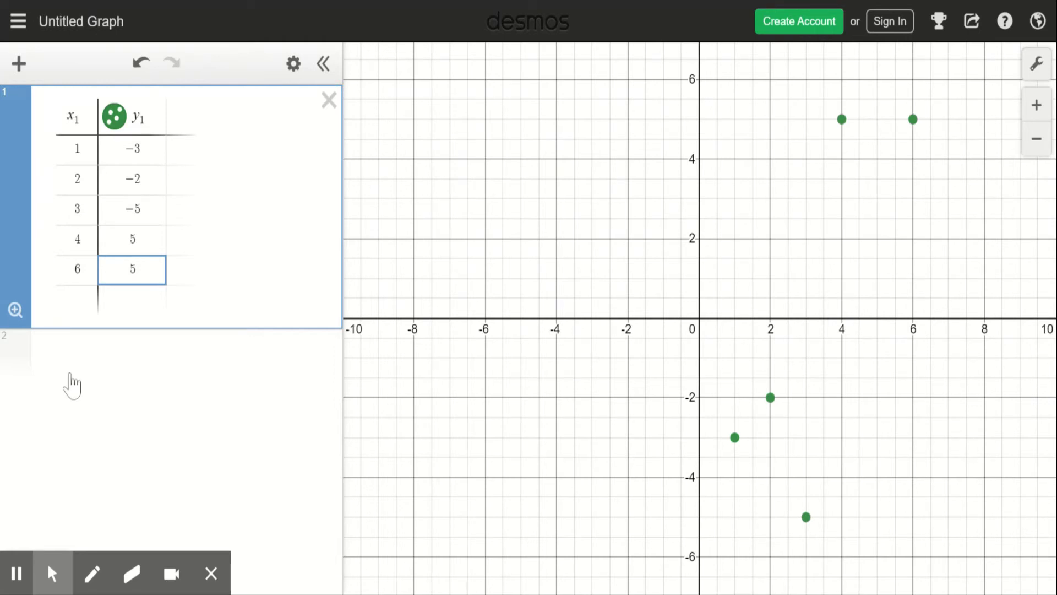
click(72, 380)
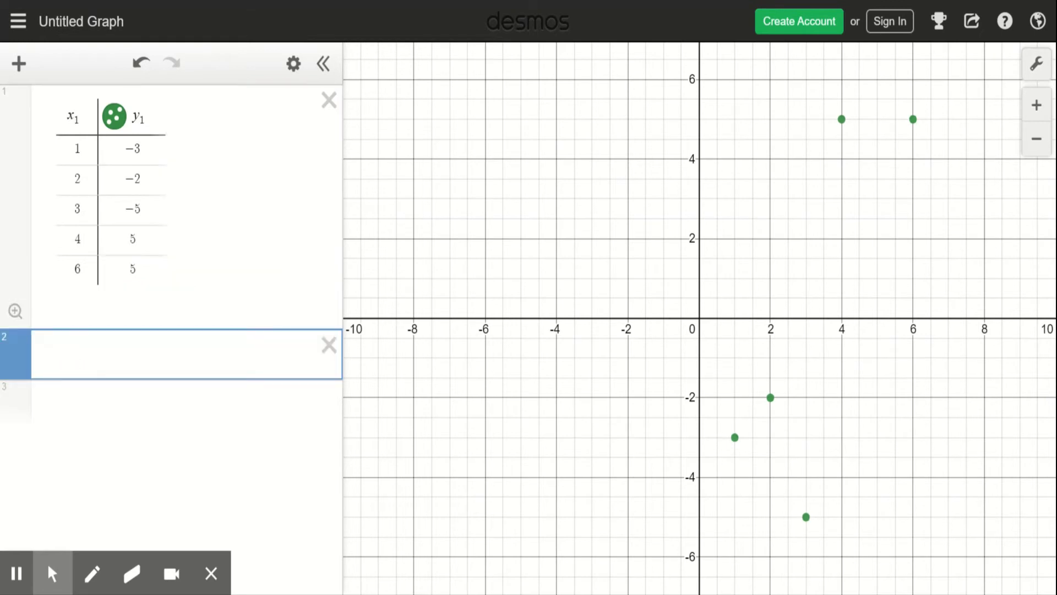
click(20, 65)
click(52, 194)
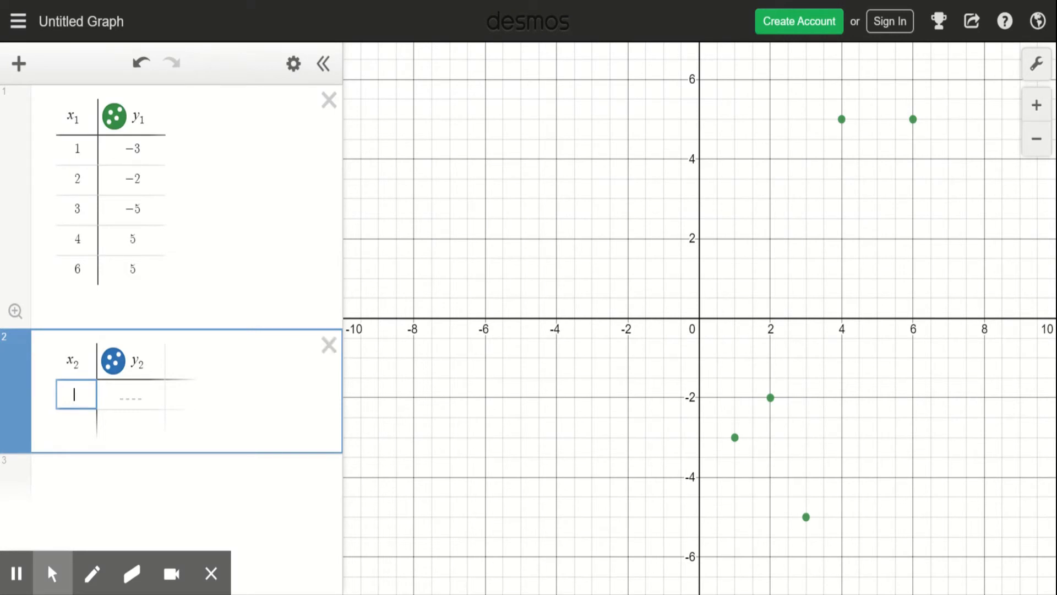
click(329, 346)
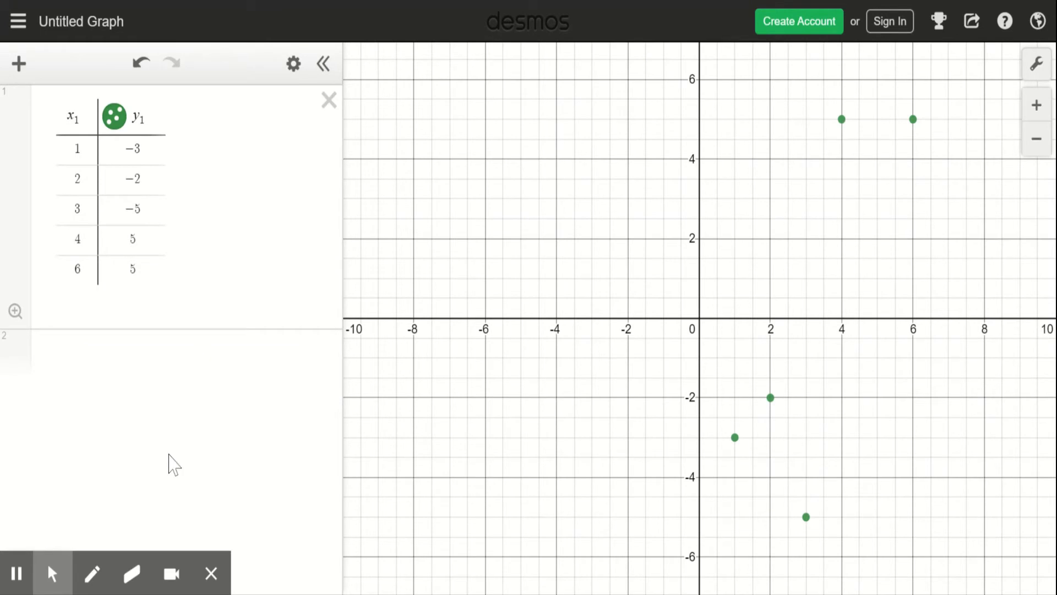
- Enter the linear equation y = mx + b in the empty expression line below the table
click(99, 359)
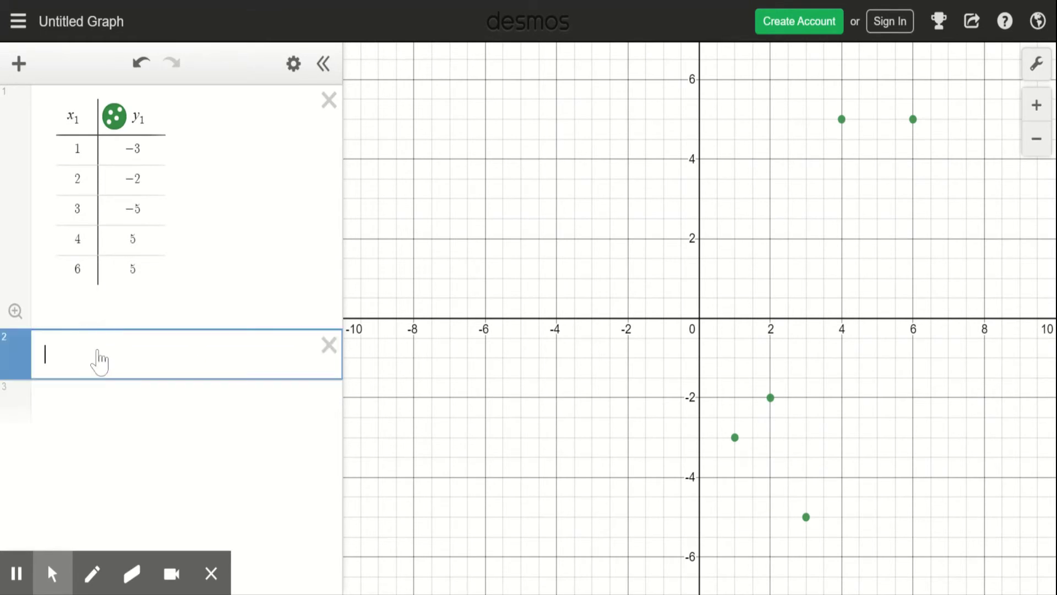
text(y )
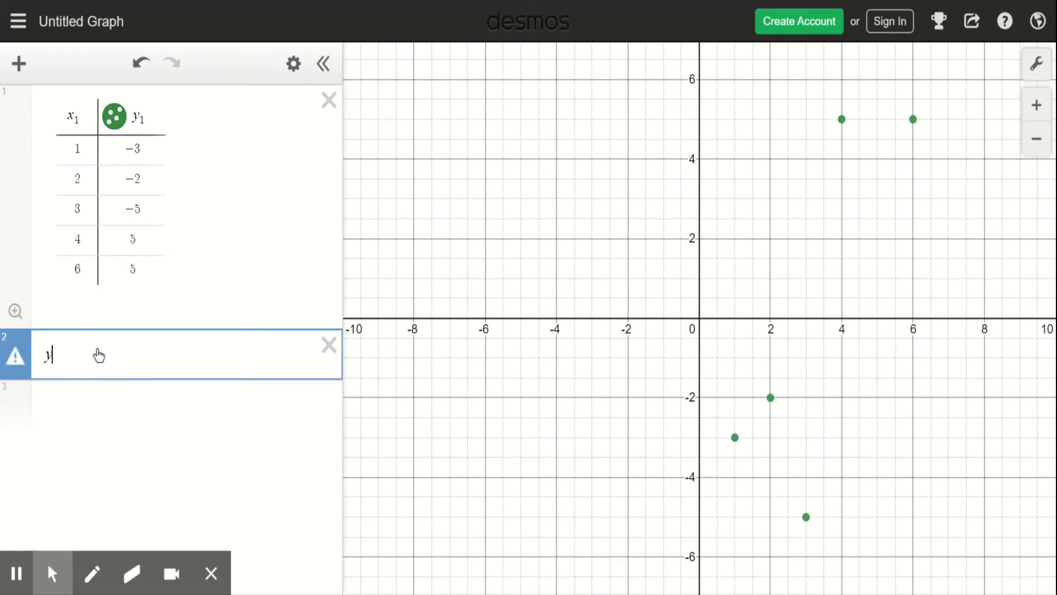
text(= mx )
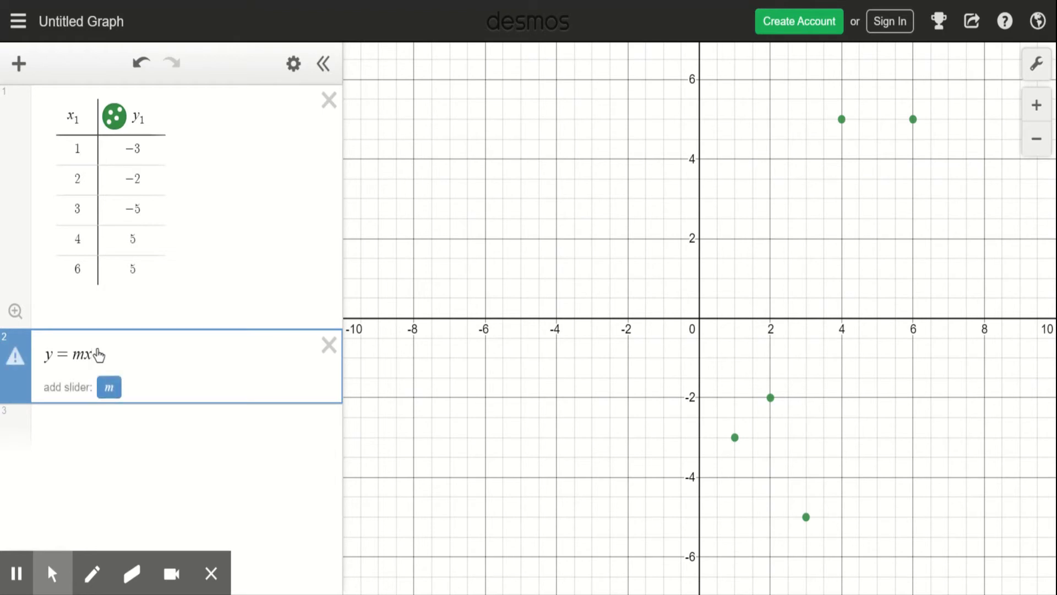
text(+ b)
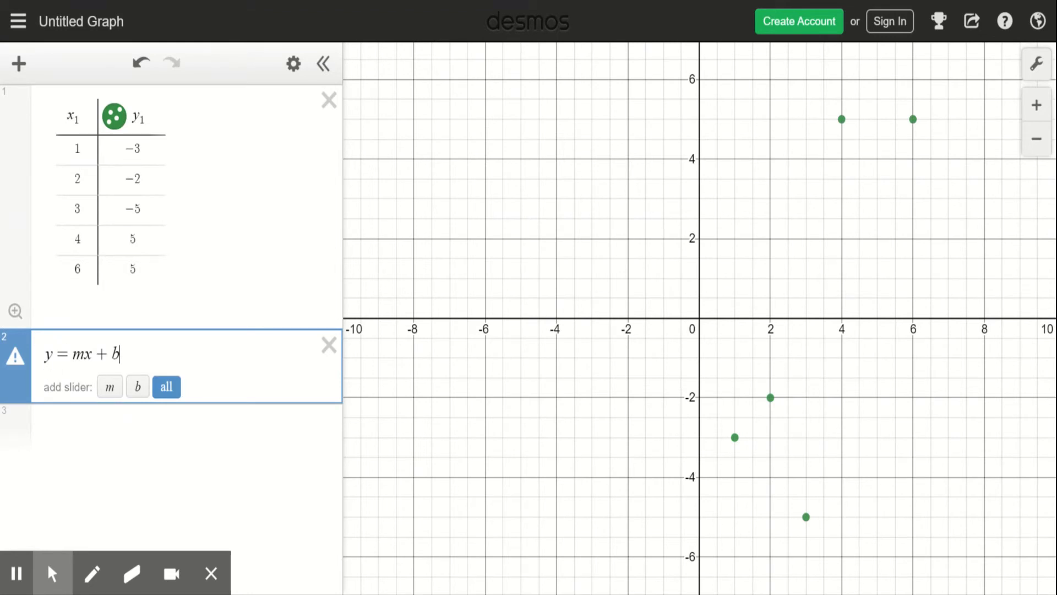
- Turn the equation into the linear regression y₁ ~ mx₁ + b by adding subscript 1 to both variables and replacing the equals sign with a tilde
click(49, 354)
text(_1)
click(98, 354)
text(_1)
key(Left)
key(Left)
key(Left)
key(Left)
key(BackSpace)
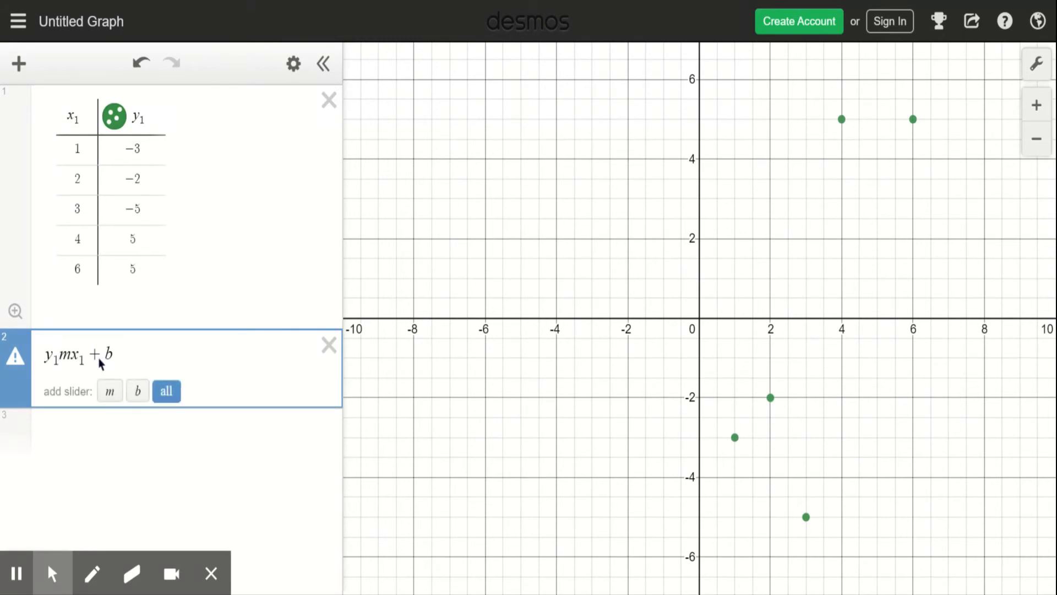
text(~)
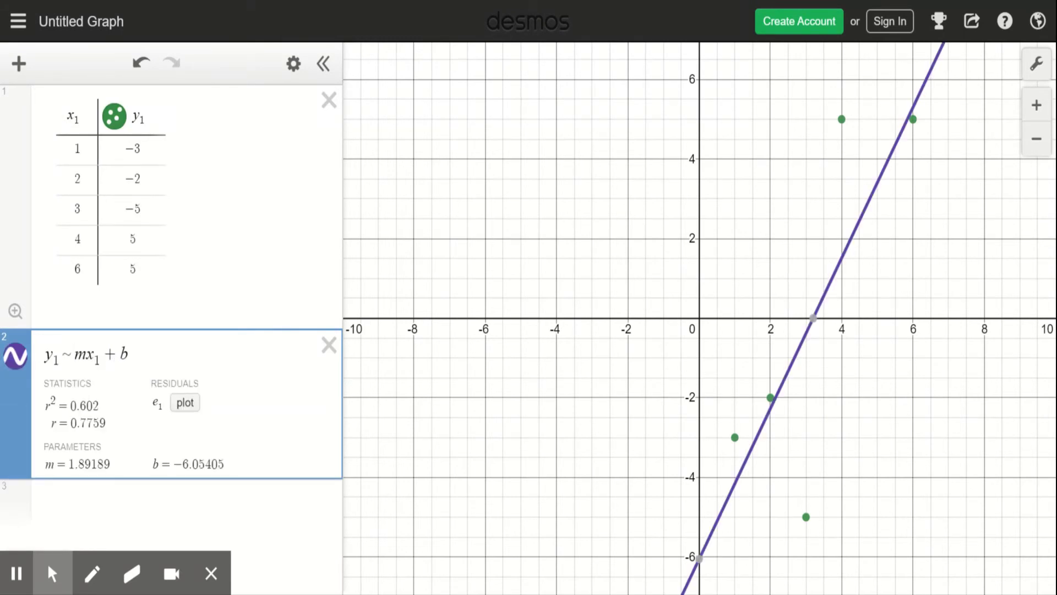